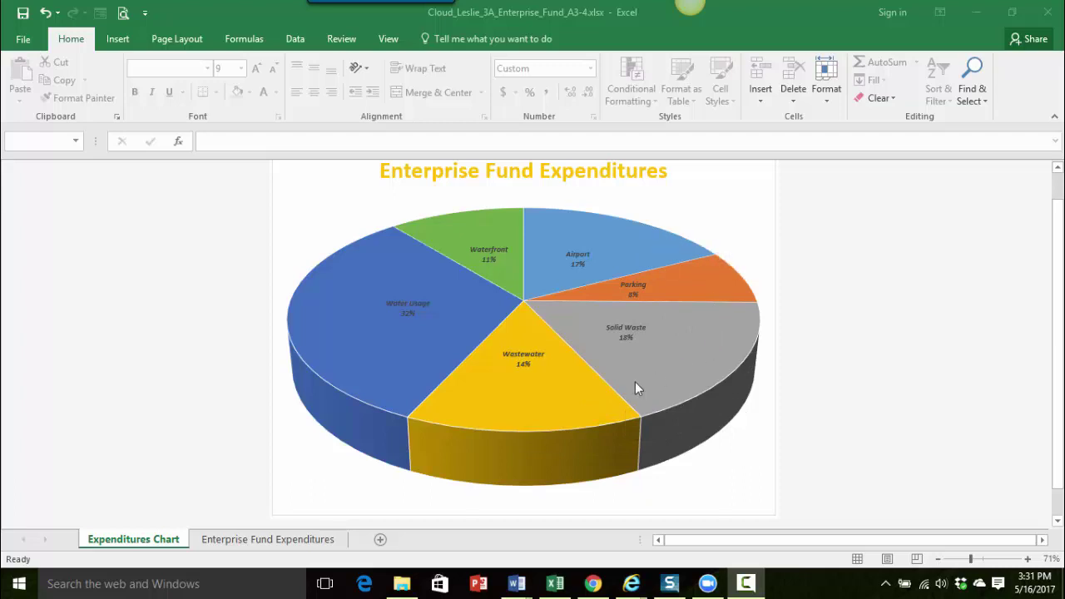
mouse_move(580, 402)
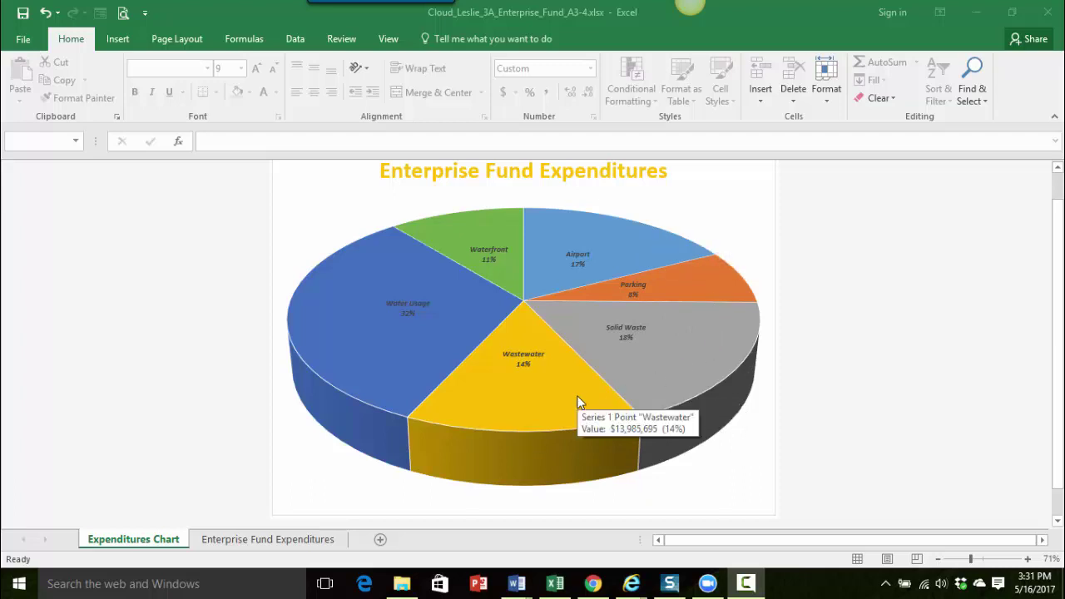
mouse_move(674, 391)
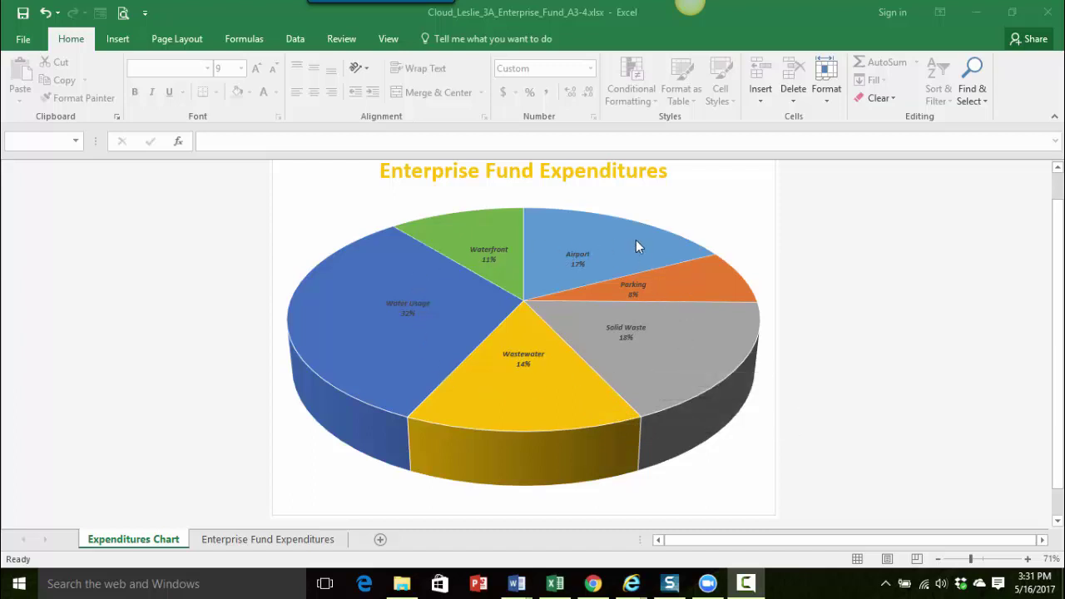
mouse_move(631, 402)
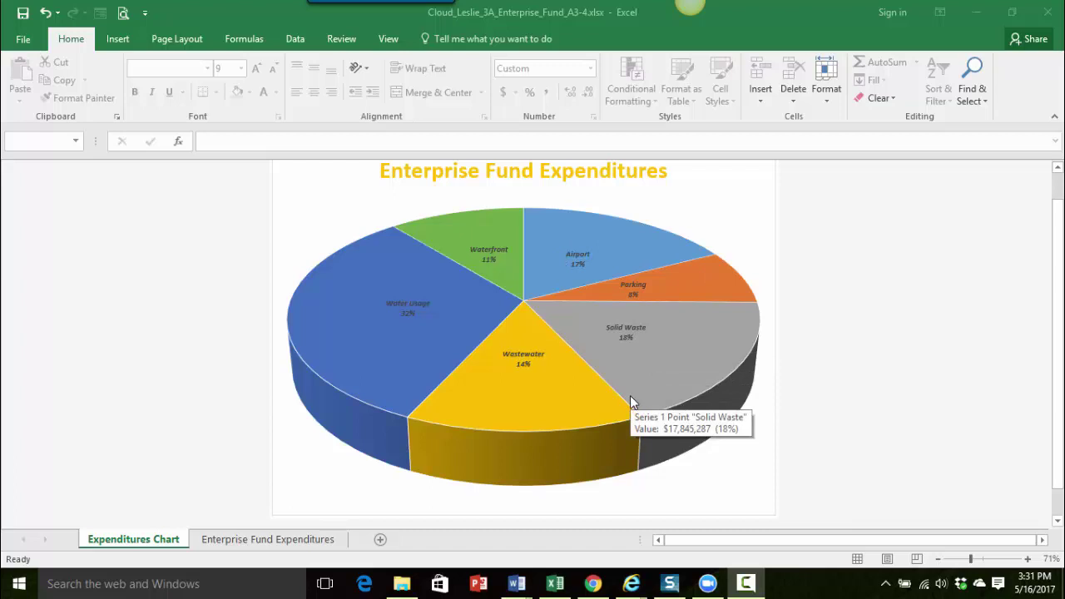
double_click(683, 377)
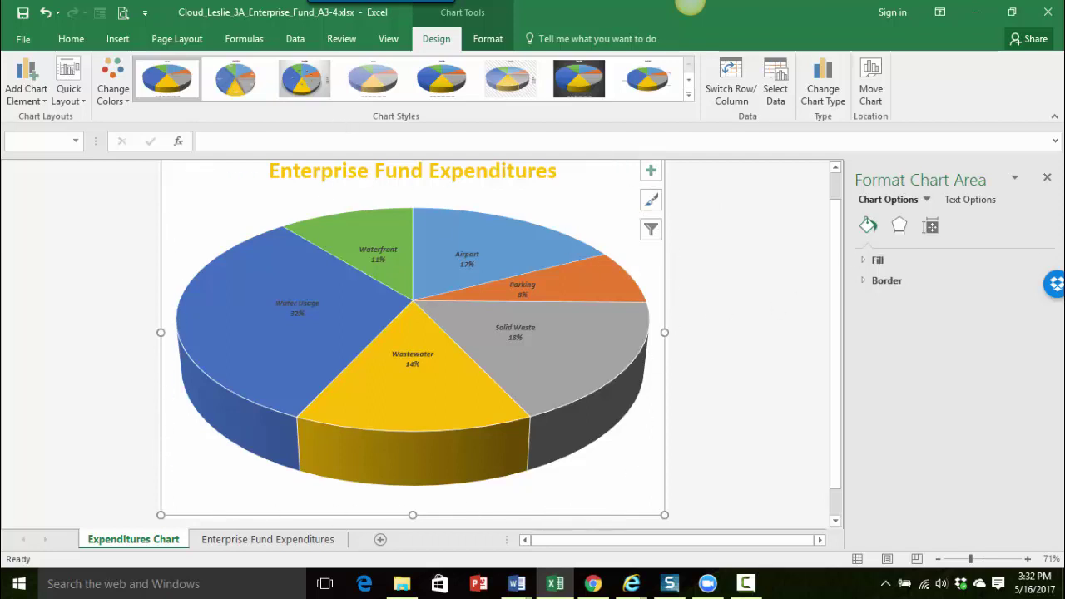
left_click(1048, 177)
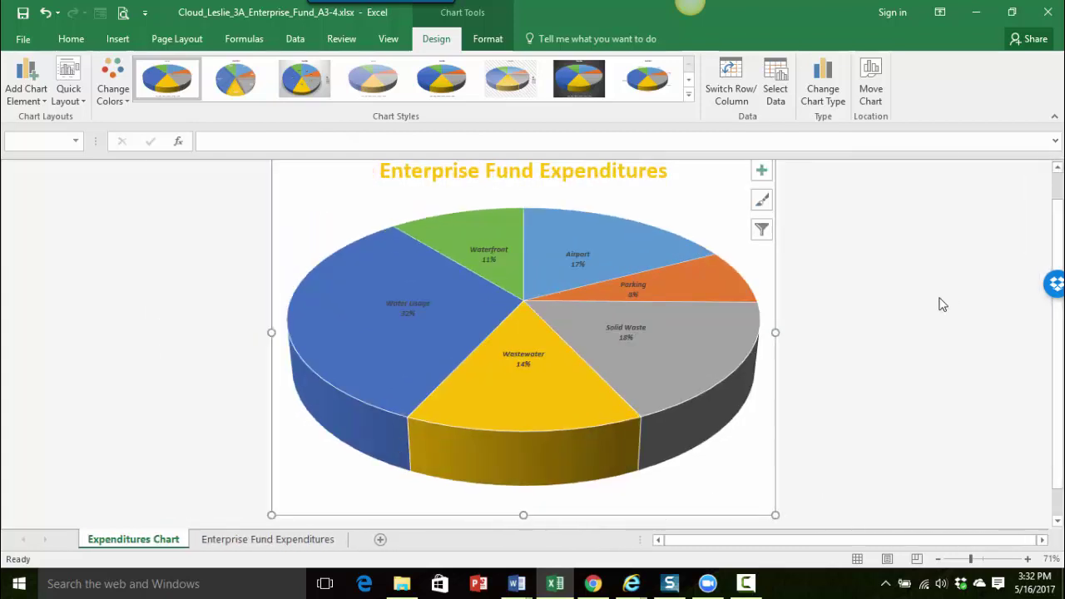
mouse_move(664, 338)
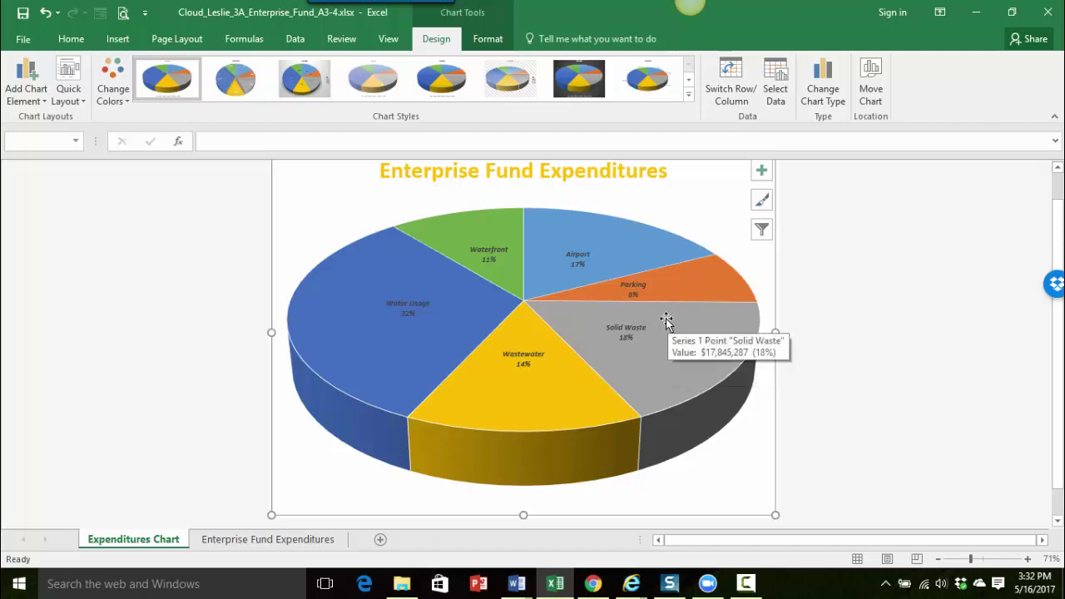
double_click(667, 321)
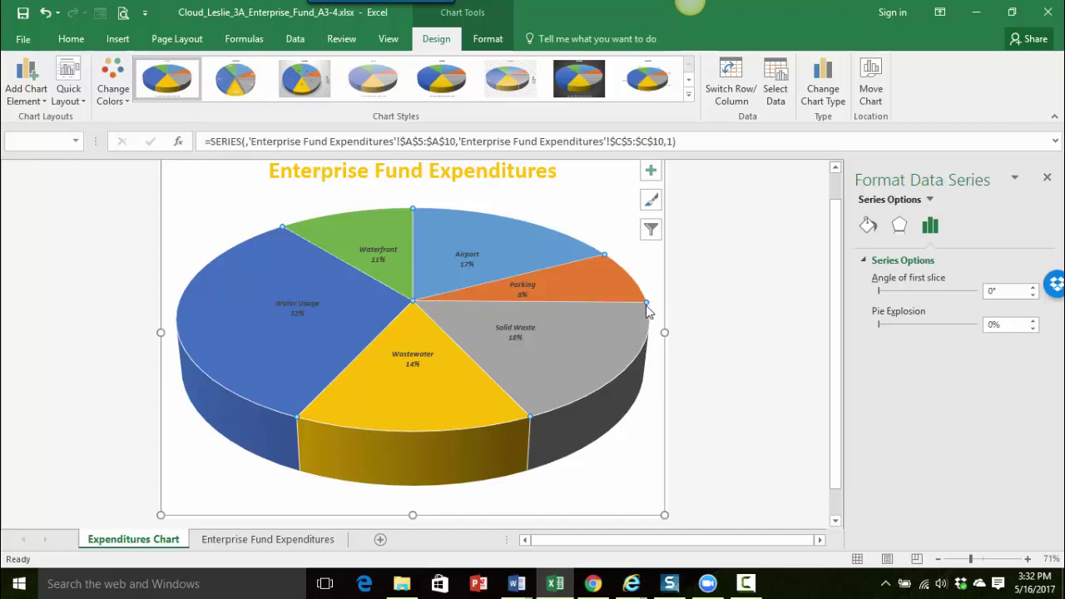
mouse_move(608, 264)
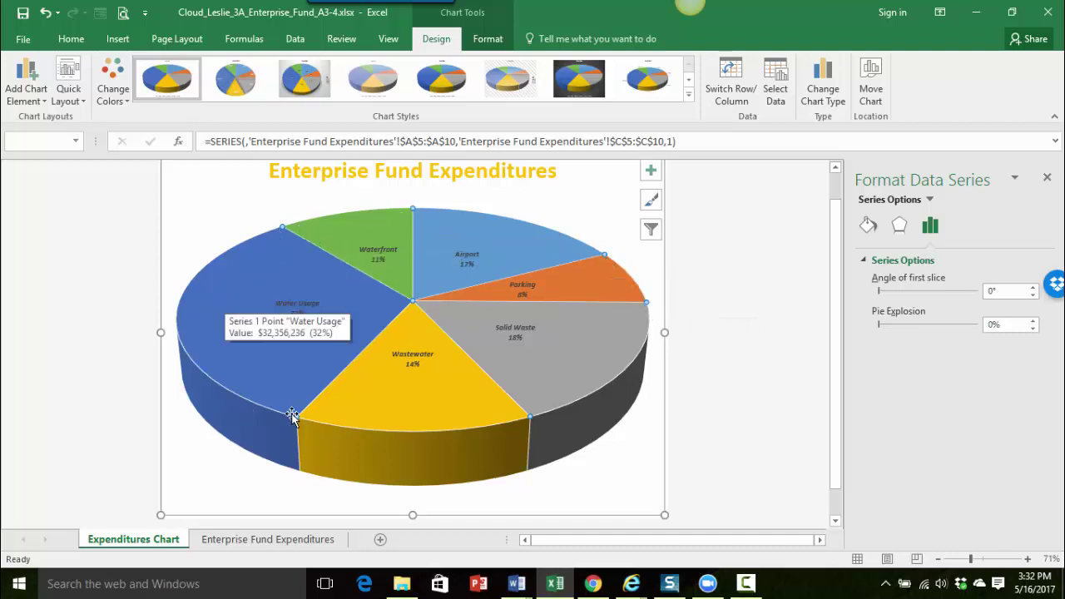
mouse_move(530, 413)
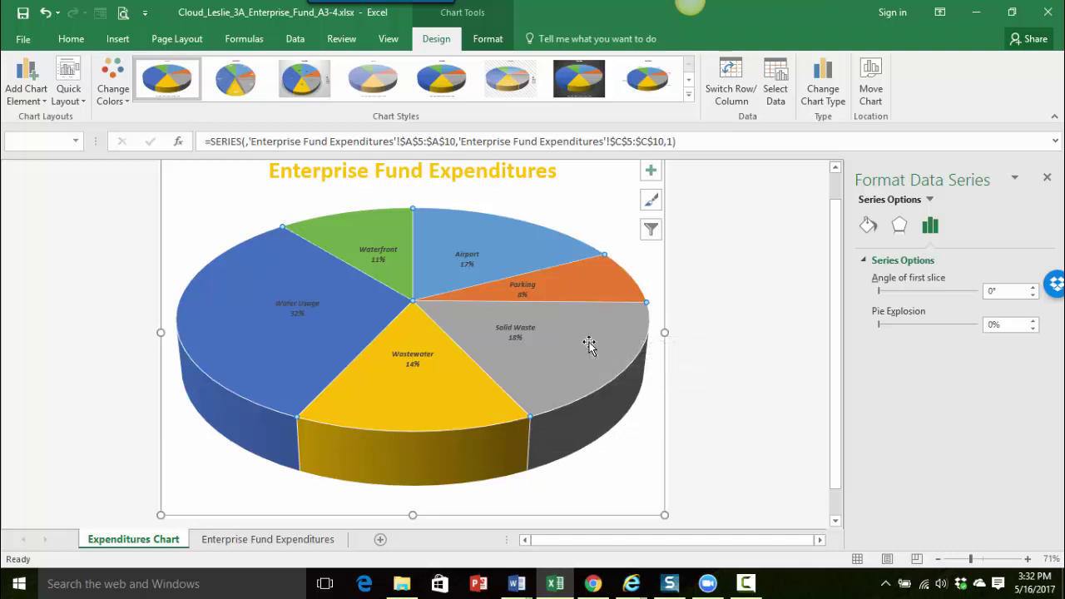
left_click(1047, 177)
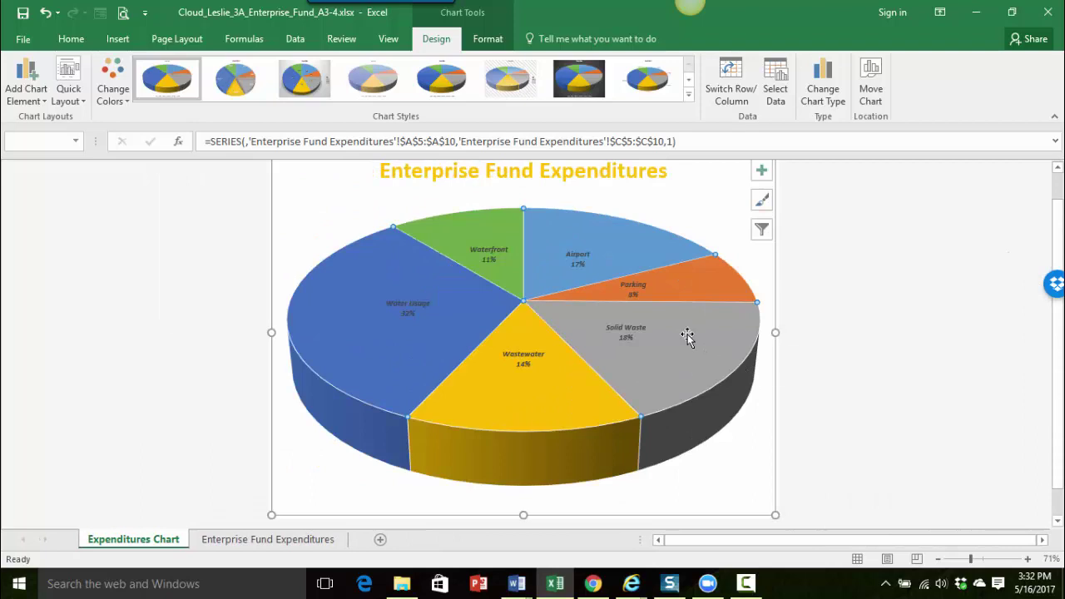
Apply the first preset in the Bevel group as the top bevel of the pie chart's data series.
mouse_move(681, 333)
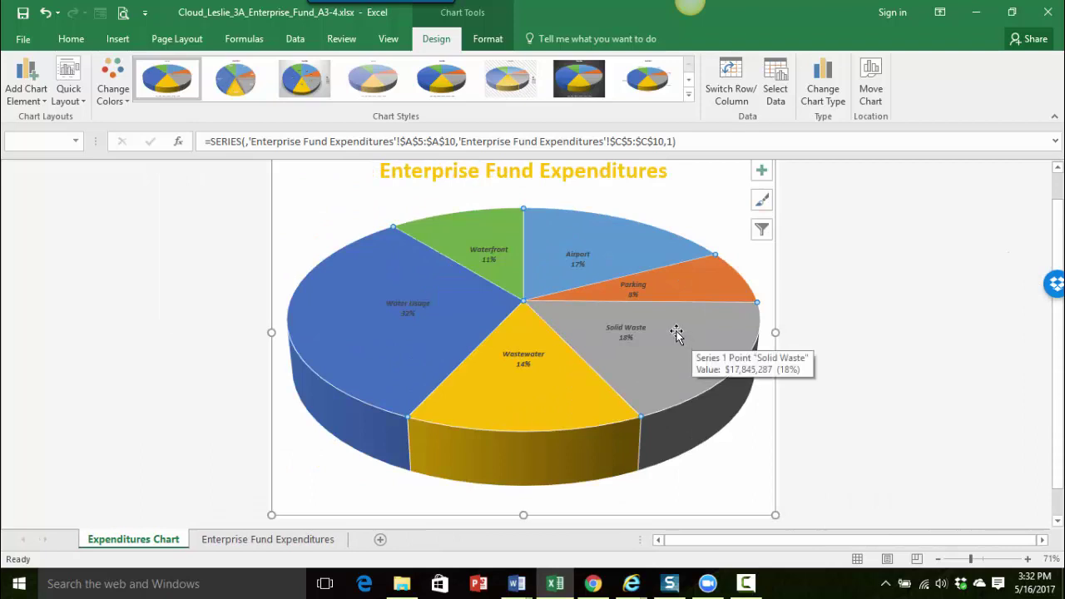
right_click(677, 331)
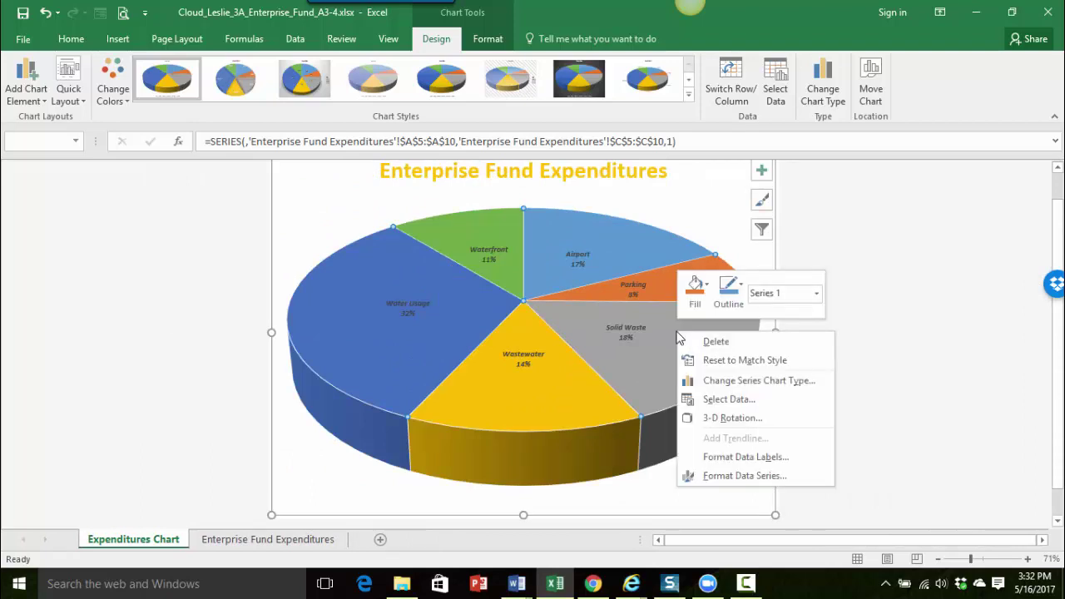
left_click(745, 477)
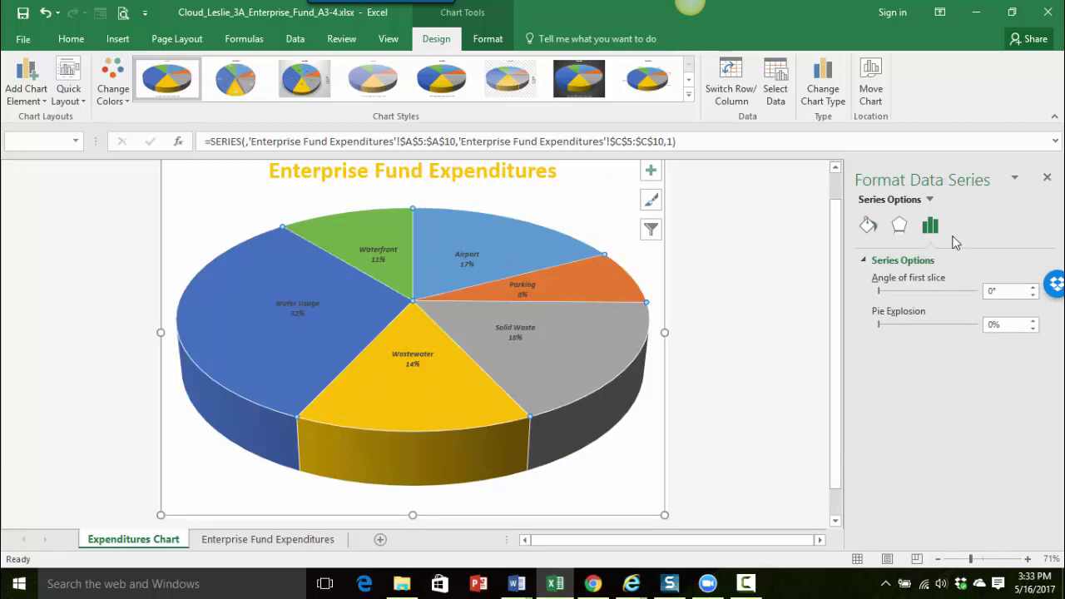
left_click(900, 226)
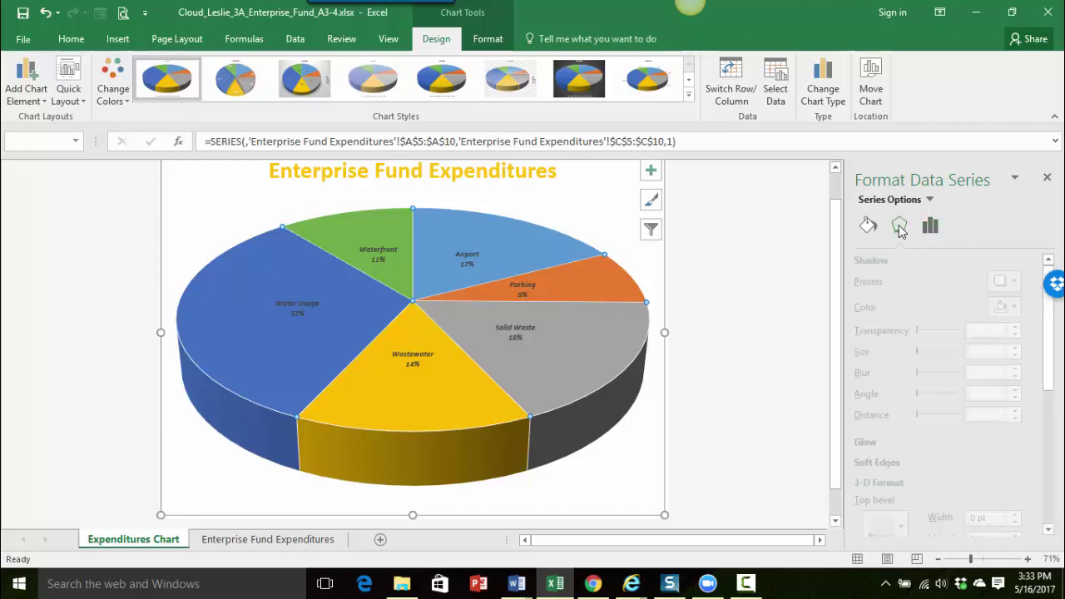
left_click(863, 260)
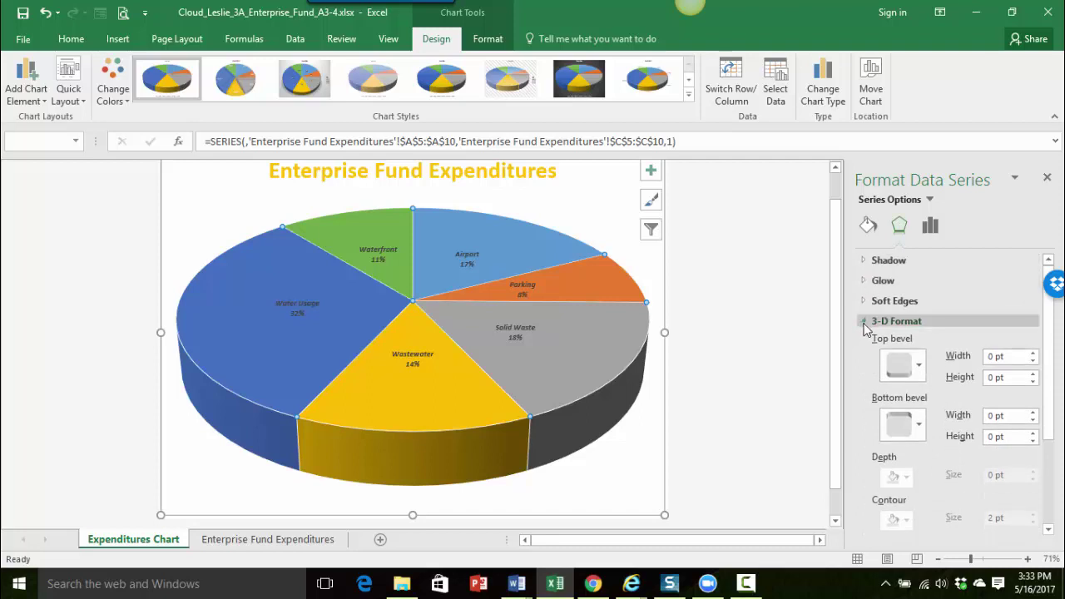
left_click(865, 323)
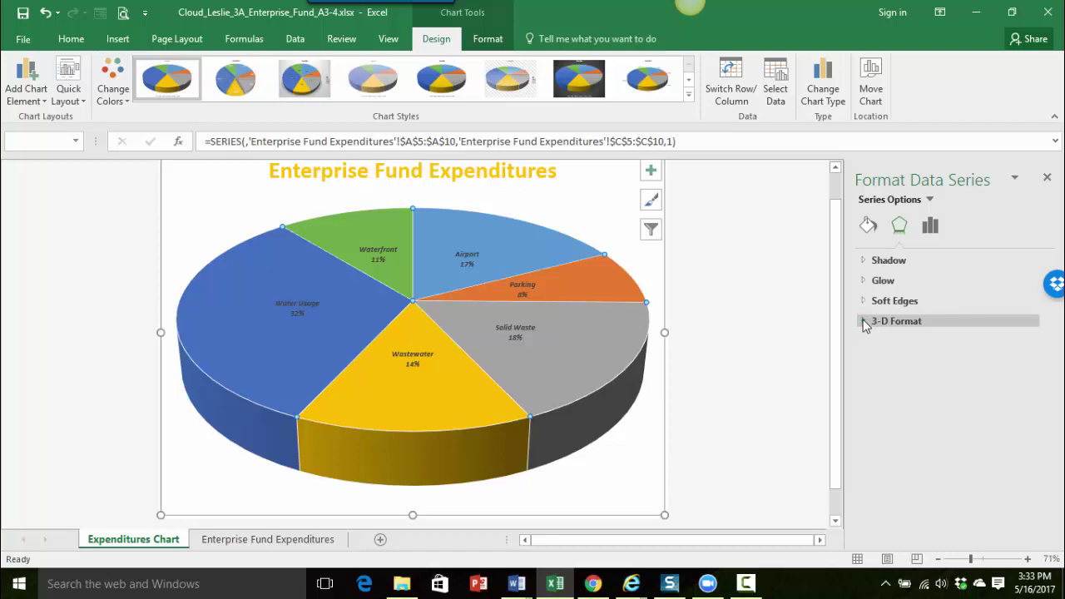
left_click(866, 325)
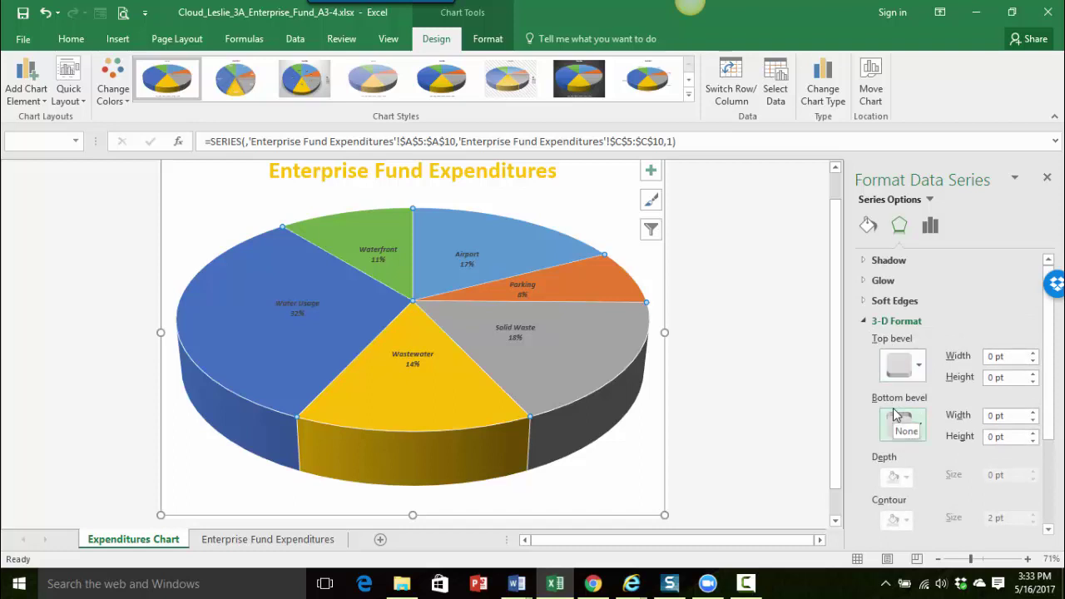
left_click(920, 369)
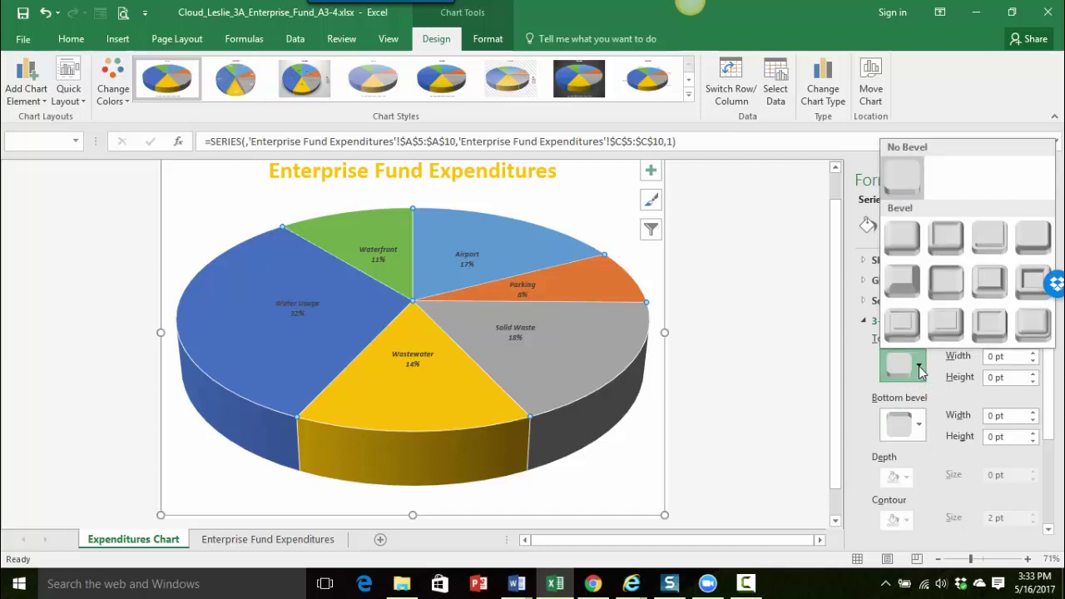
left_click(903, 240)
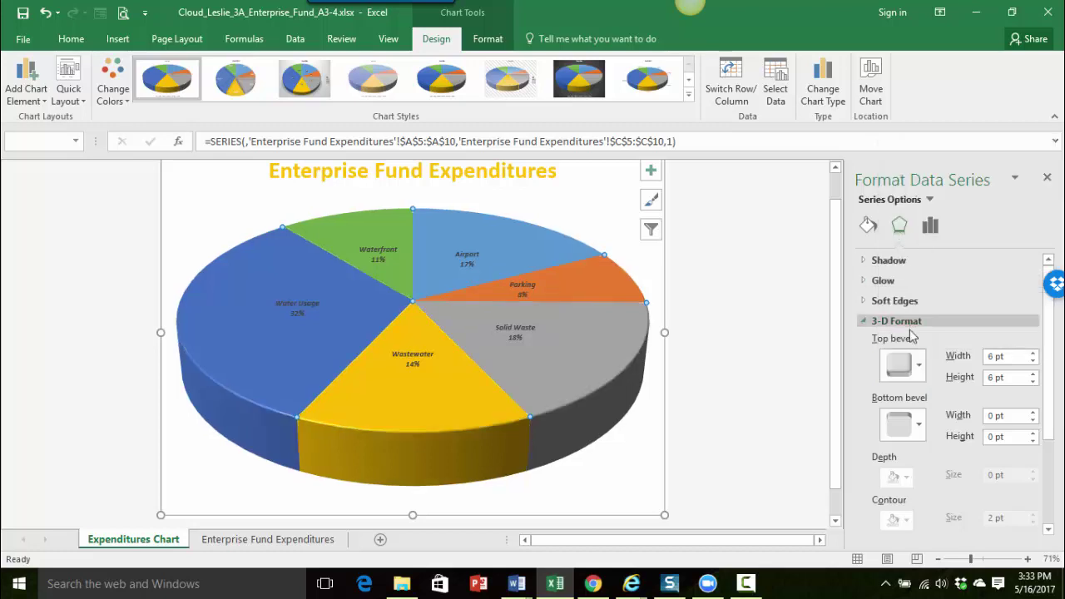
Set both the width and the height of the data series' top bevel to 512 pt.
double_click(994, 356)
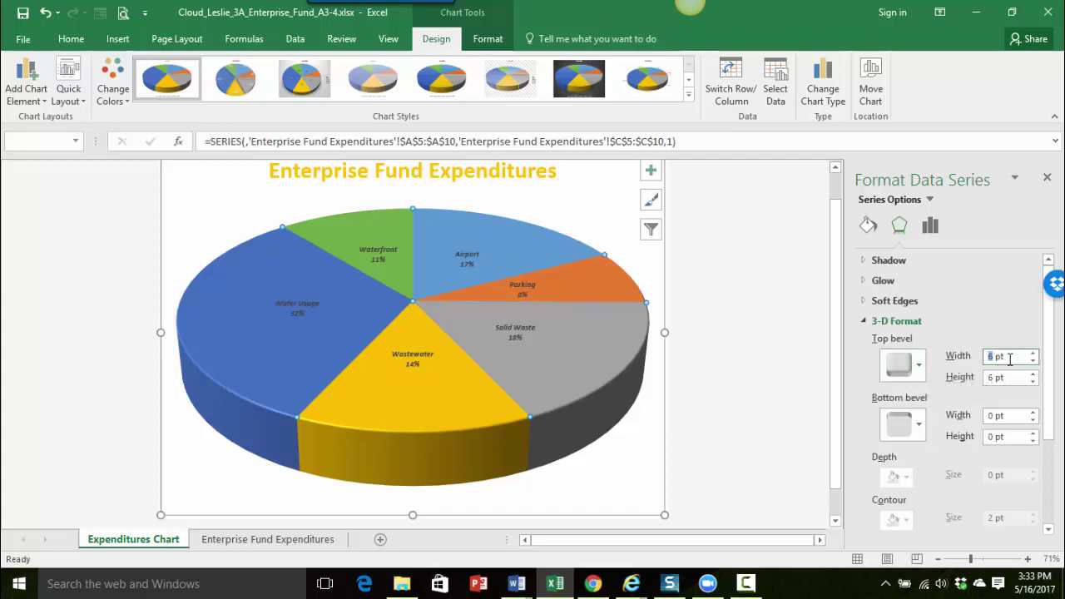
key("Return")
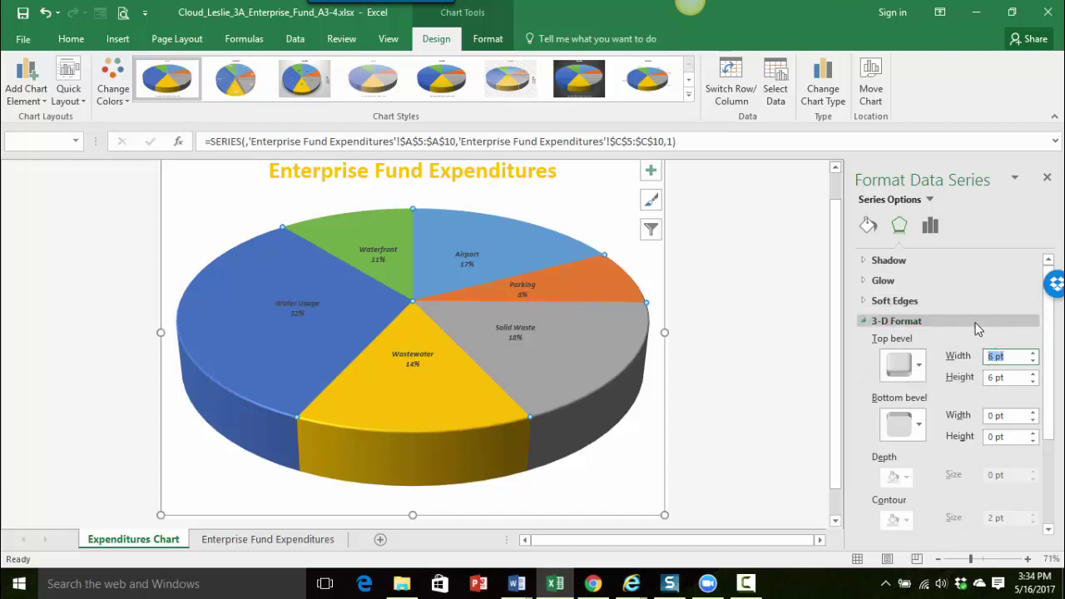
type("512")
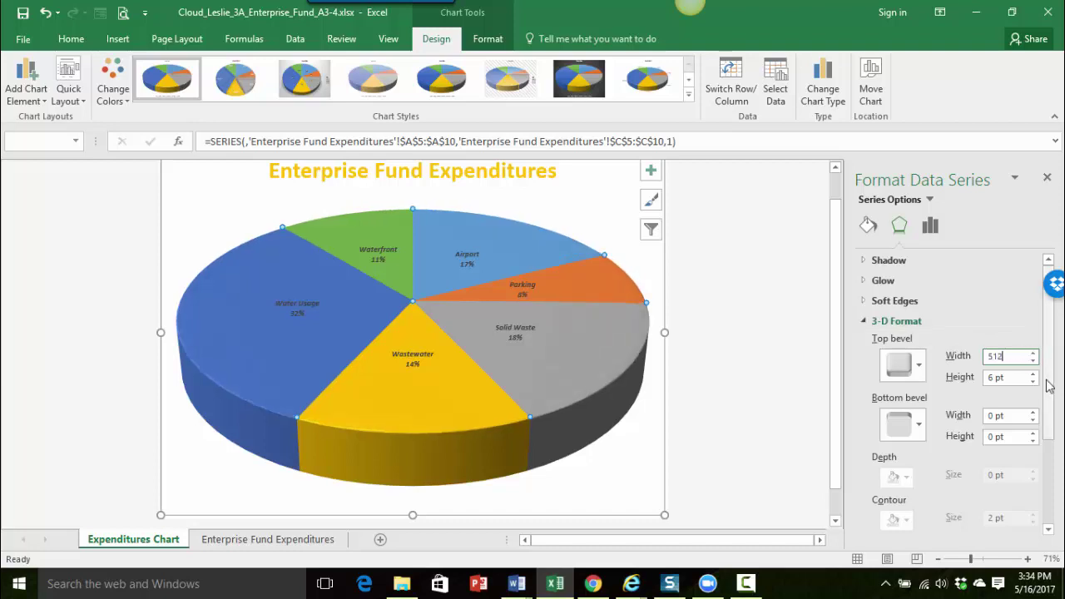
left_click(1012, 376)
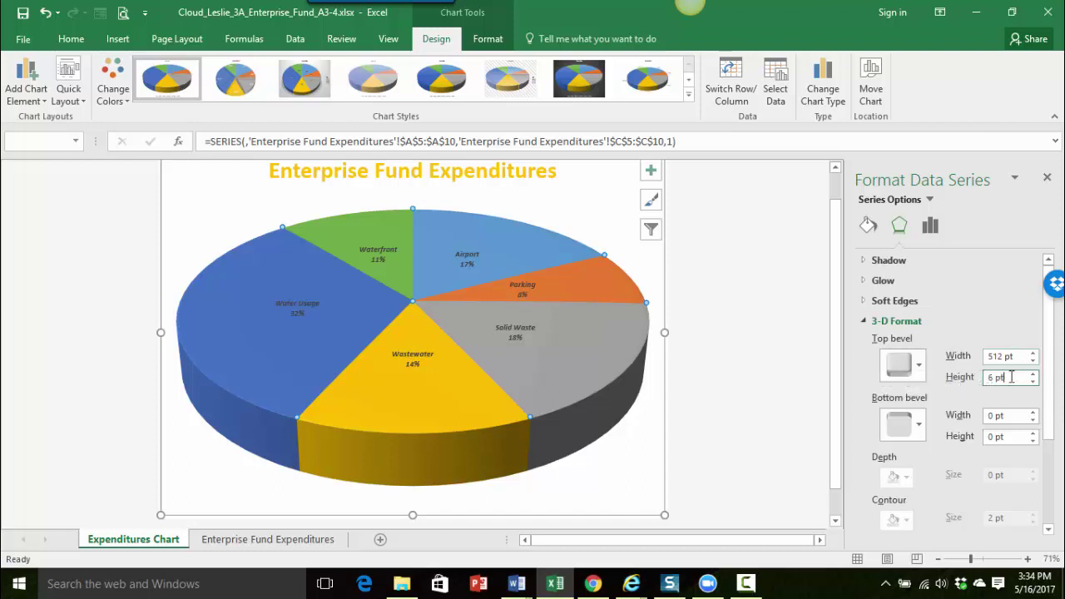
left_click_drag(1011, 377, 972, 377)
type("512")
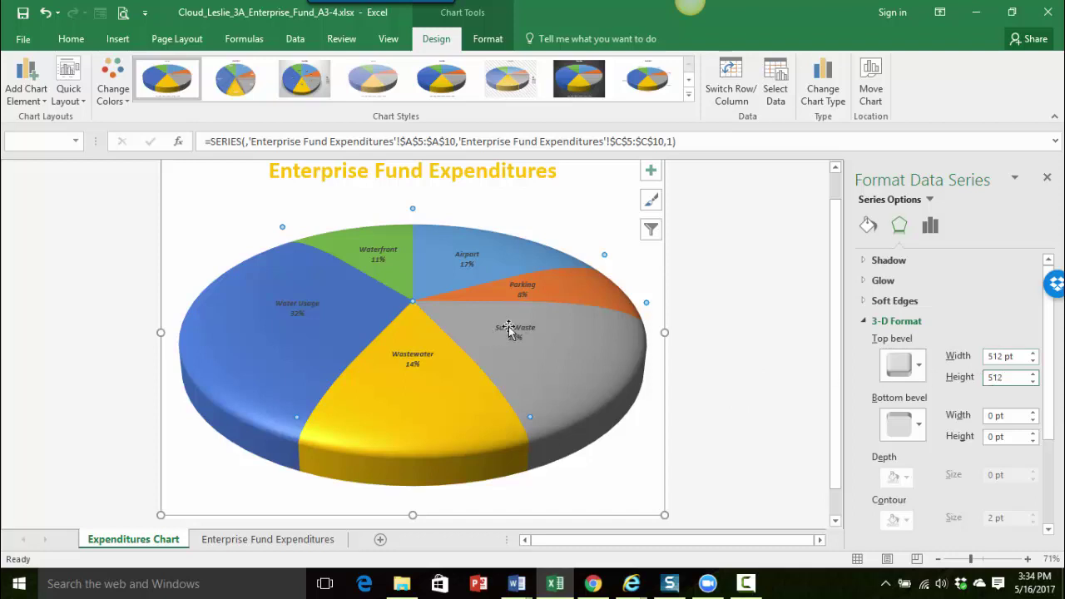
Give the data series the first Bevel preset as its bottom bevel, with width and height both set to 512 pt.
left_click(919, 426)
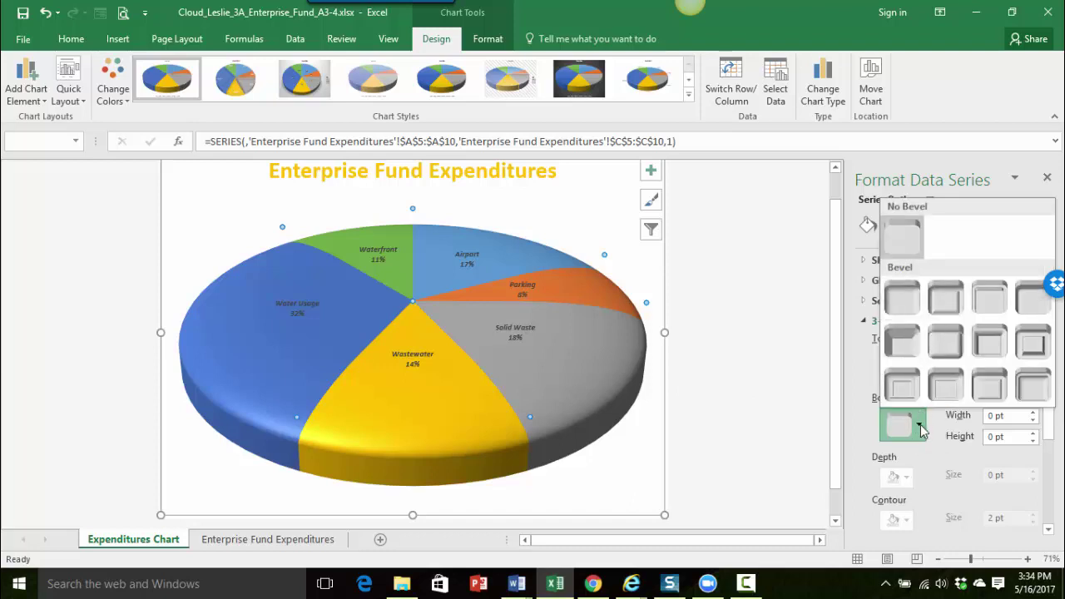
left_click(909, 305)
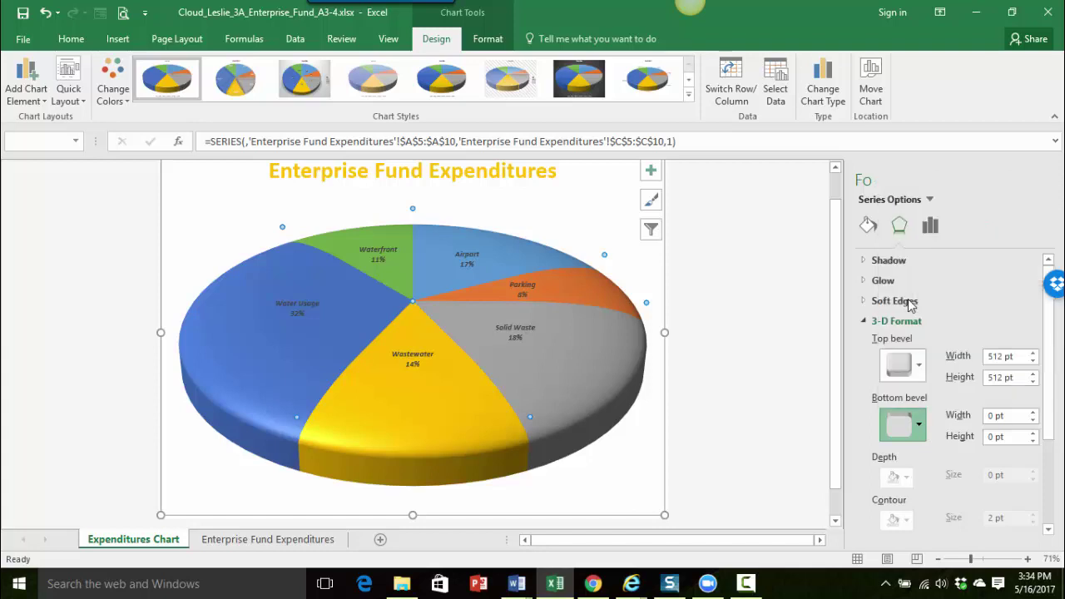
left_click_drag(1010, 415, 934, 414)
type("512")
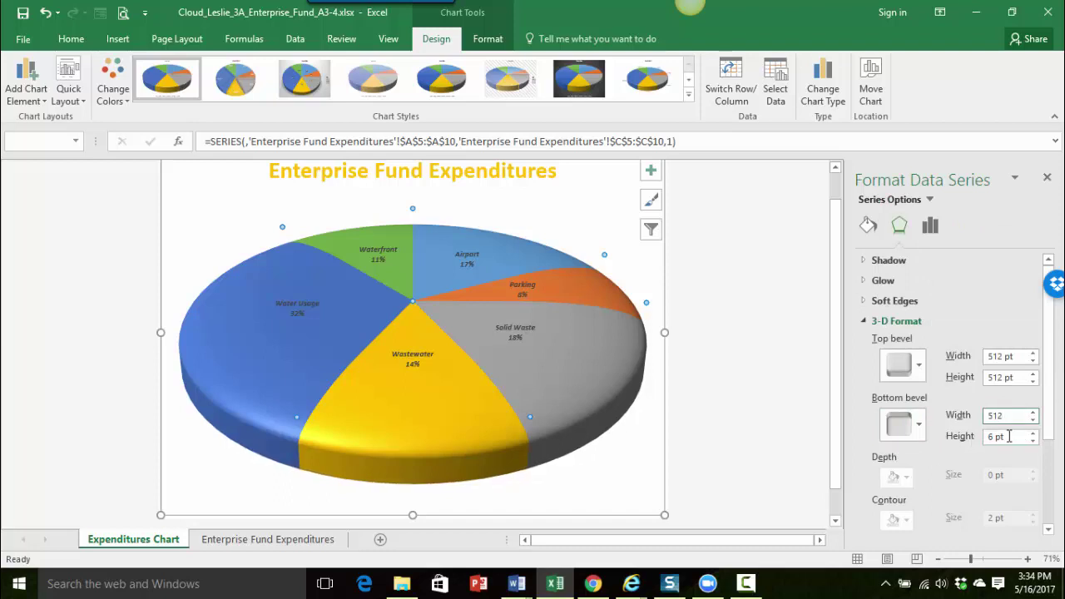
left_click_drag(1010, 436, 980, 436)
type("512")
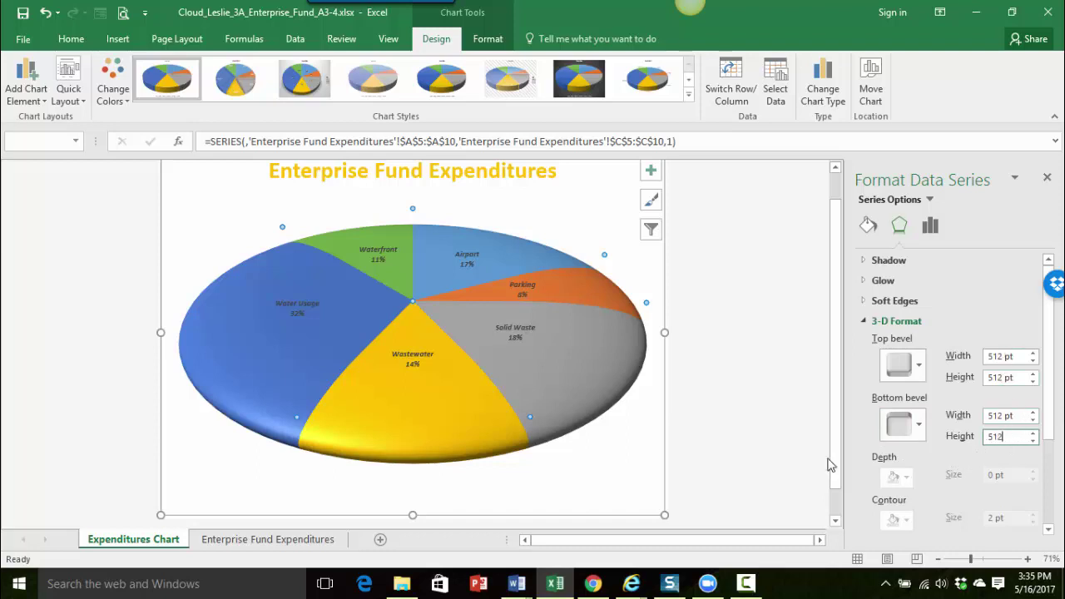
key("Return")
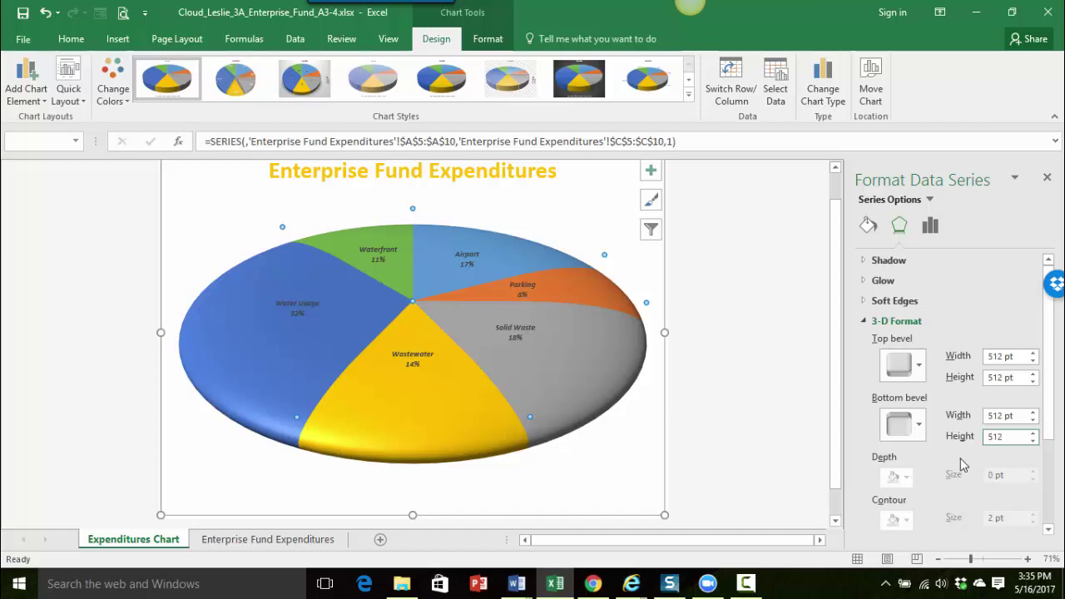
Apply the third Standard material, the one after Warm Matte, to the pie's data series.
scroll(960, 458, "down", 2)
scroll(961, 458, "down", 1)
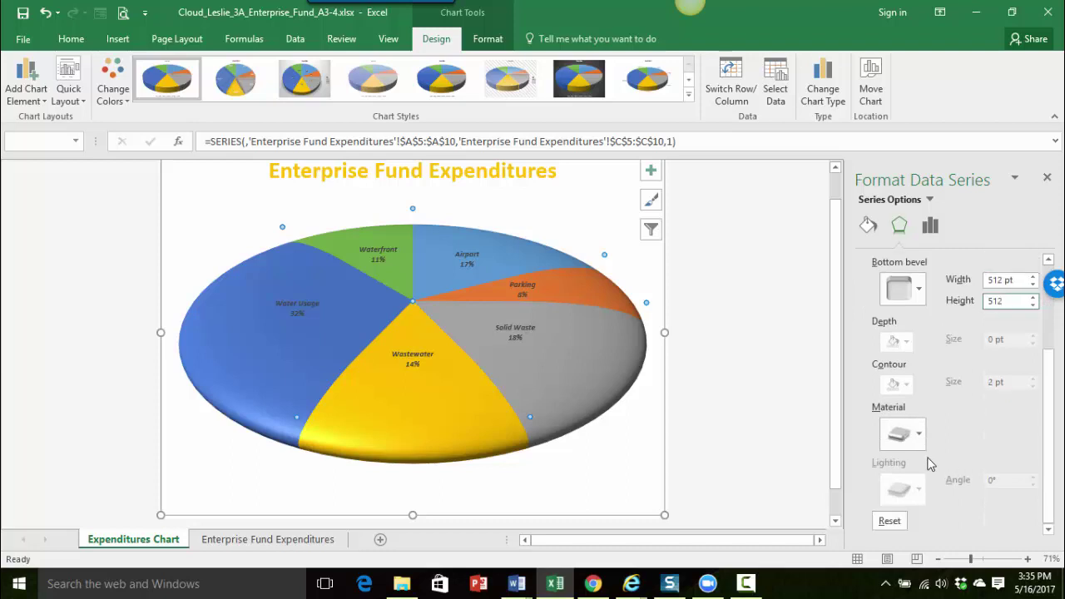
type("512")
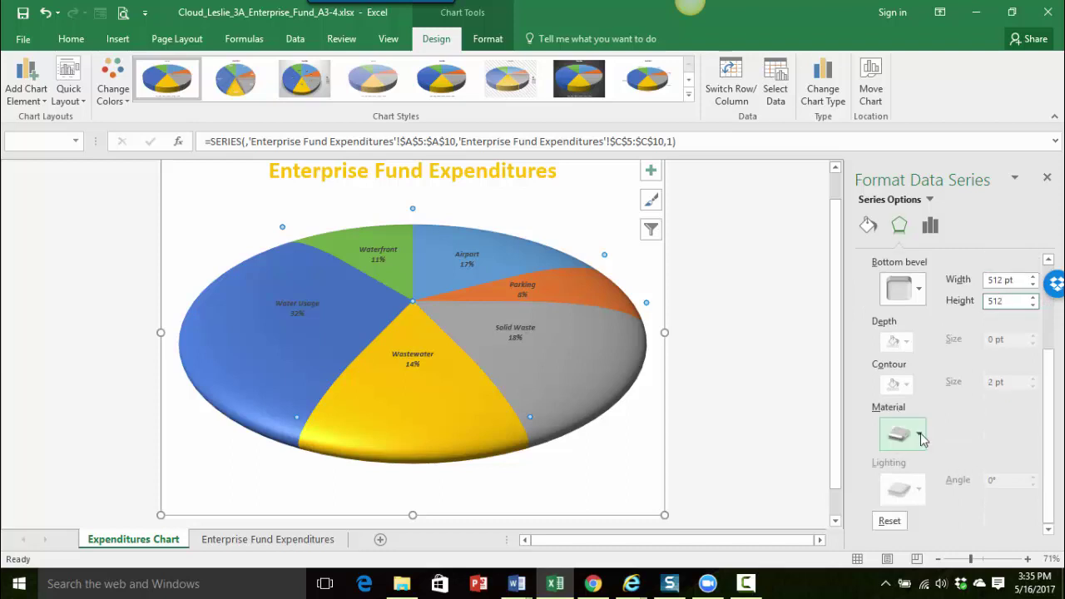
left_click(909, 429)
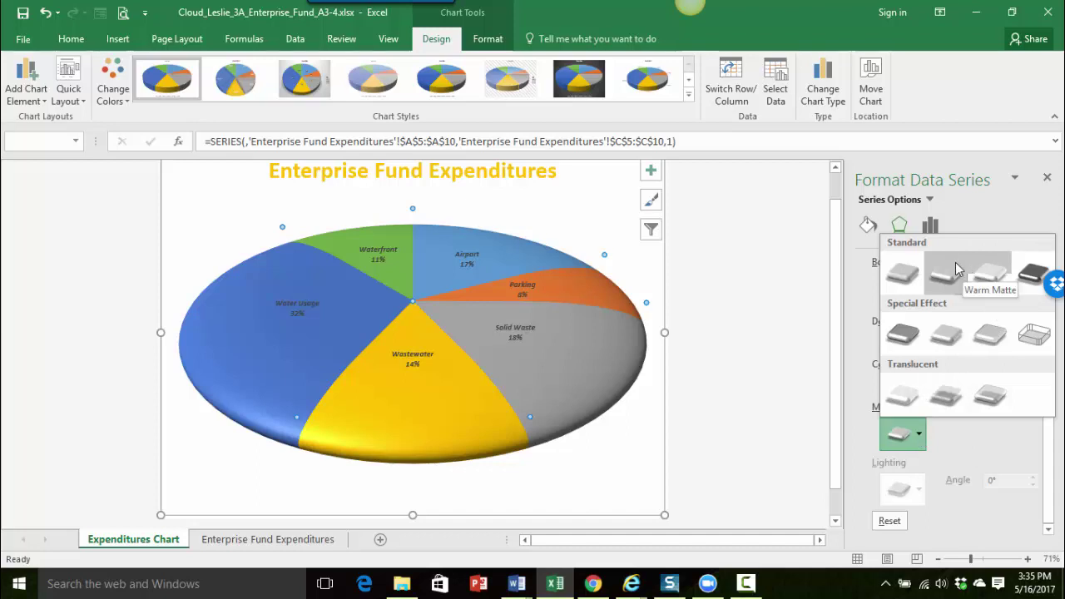
left_click(996, 279)
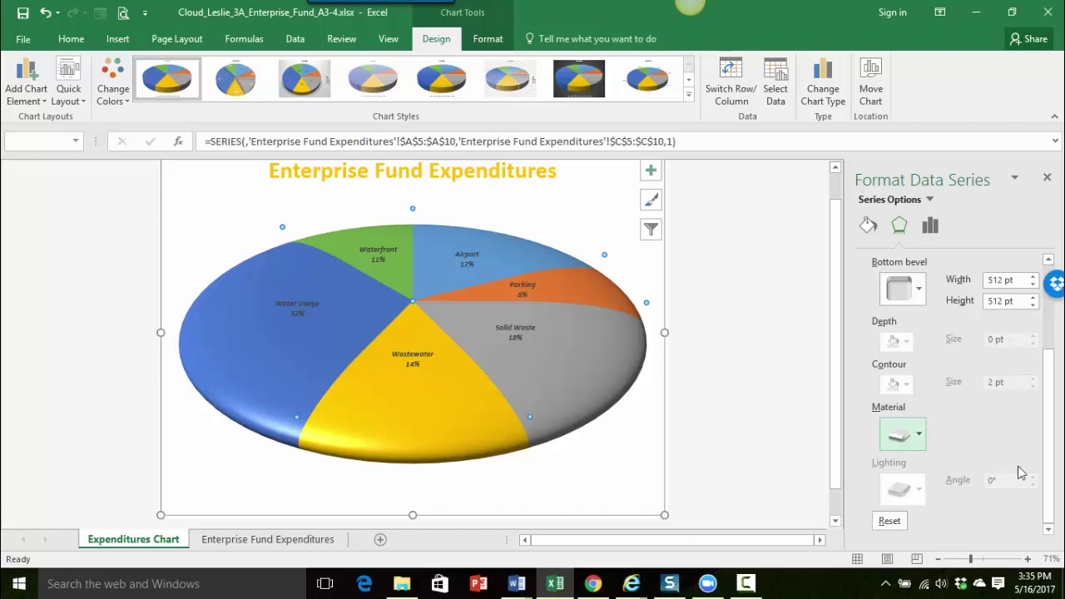
Add the third Perspective shadow preset to the pie's data series, then close the formatting settings and deselect the chart.
left_click_drag(1052, 468, 993, 376)
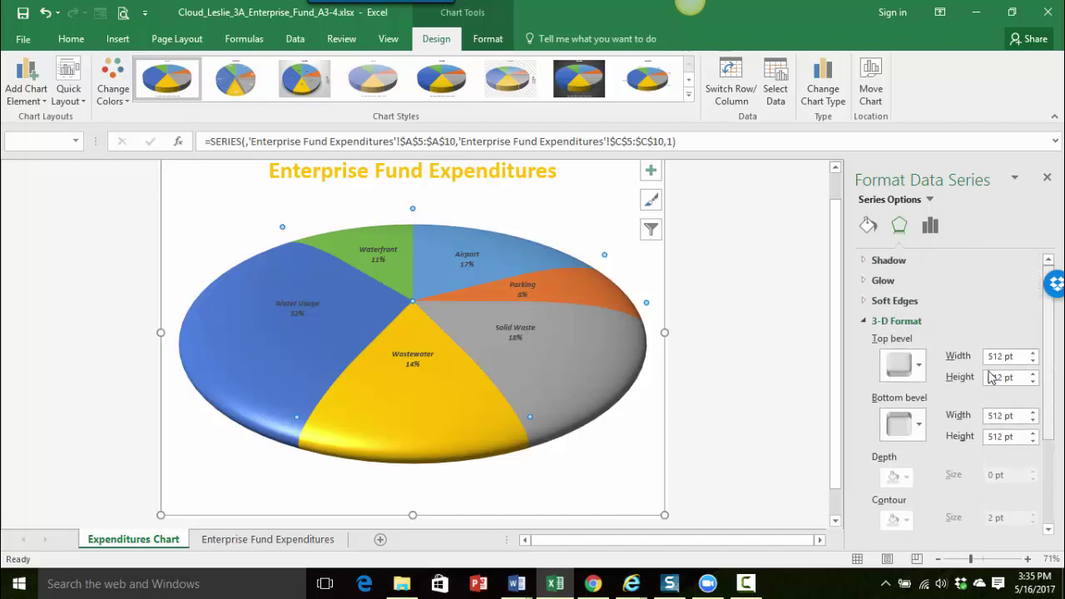
left_click(866, 328)
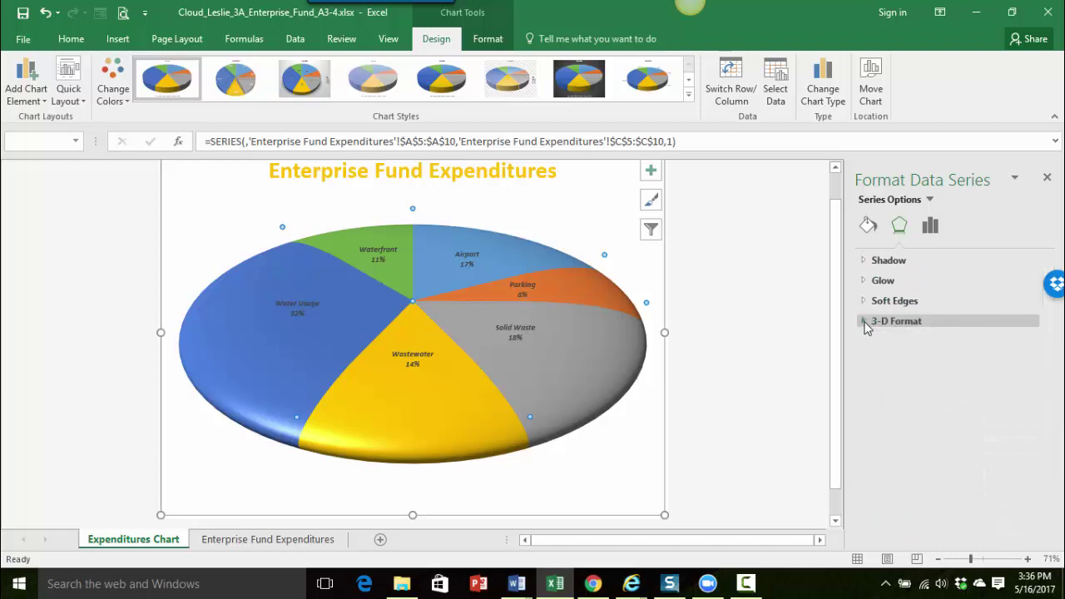
left_click(866, 263)
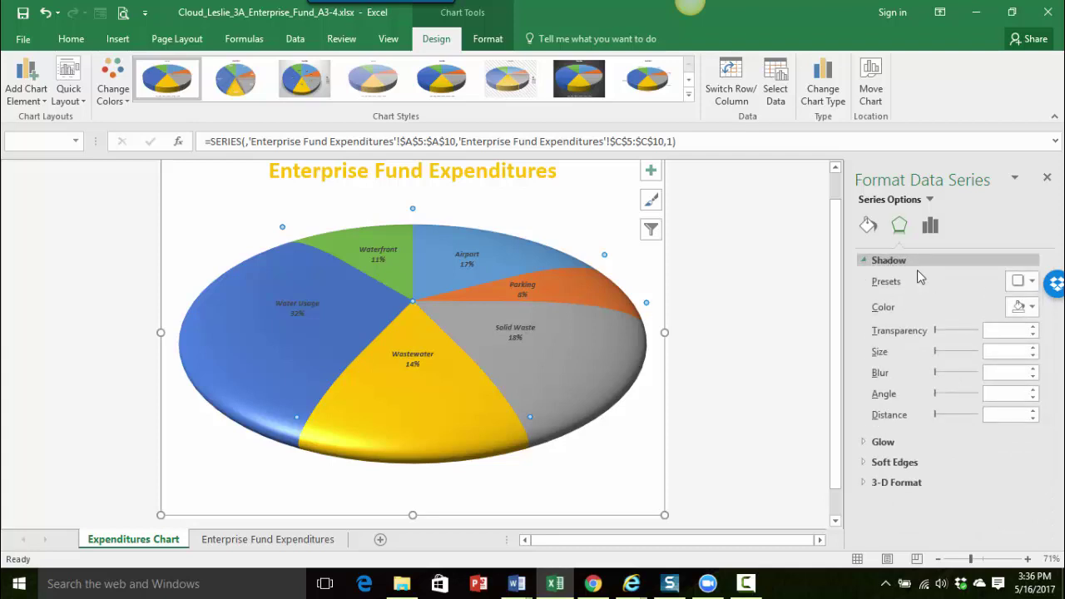
left_click(1032, 284)
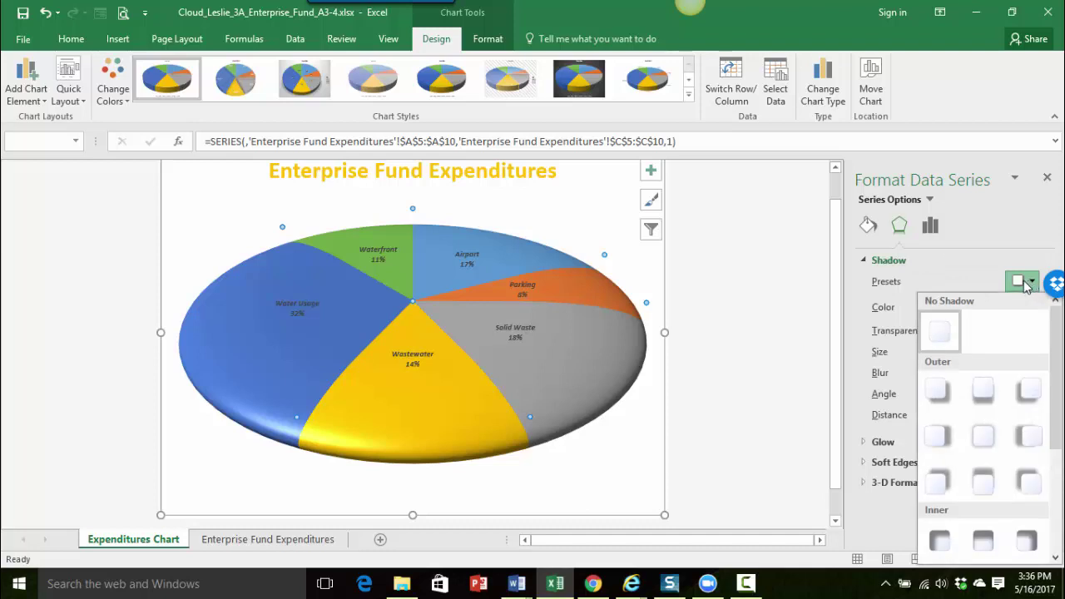
scroll(976, 377, "down", 3)
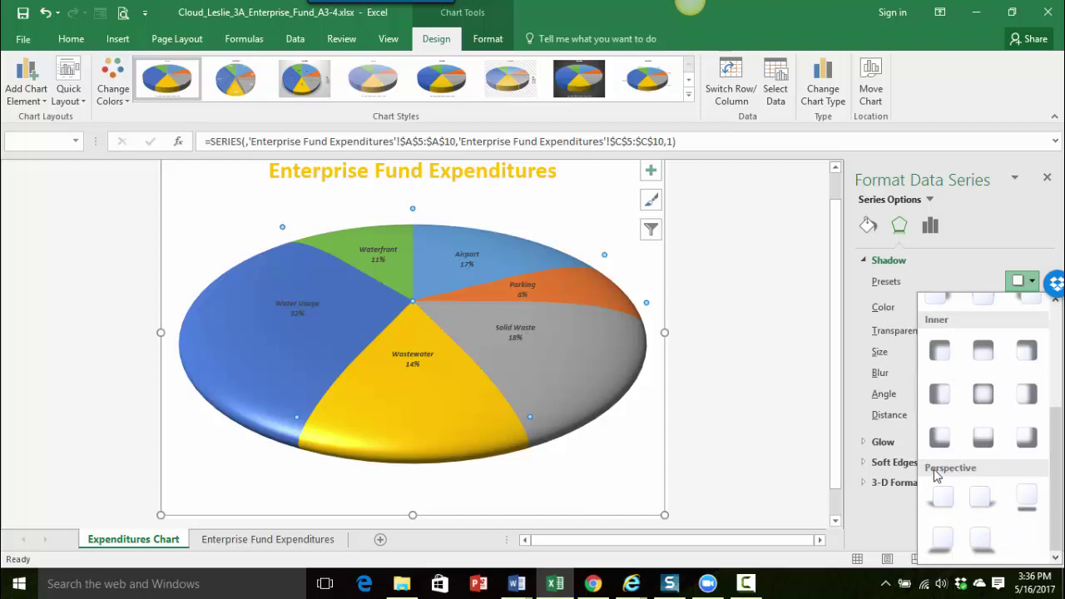
left_click(1031, 503)
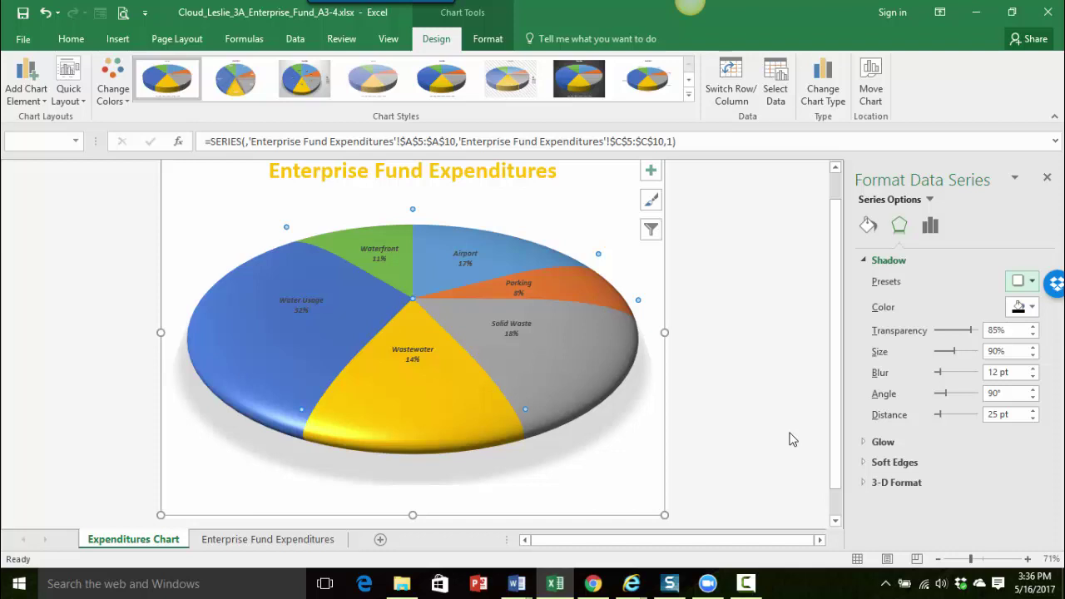
left_click(1047, 179)
left_click(908, 330)
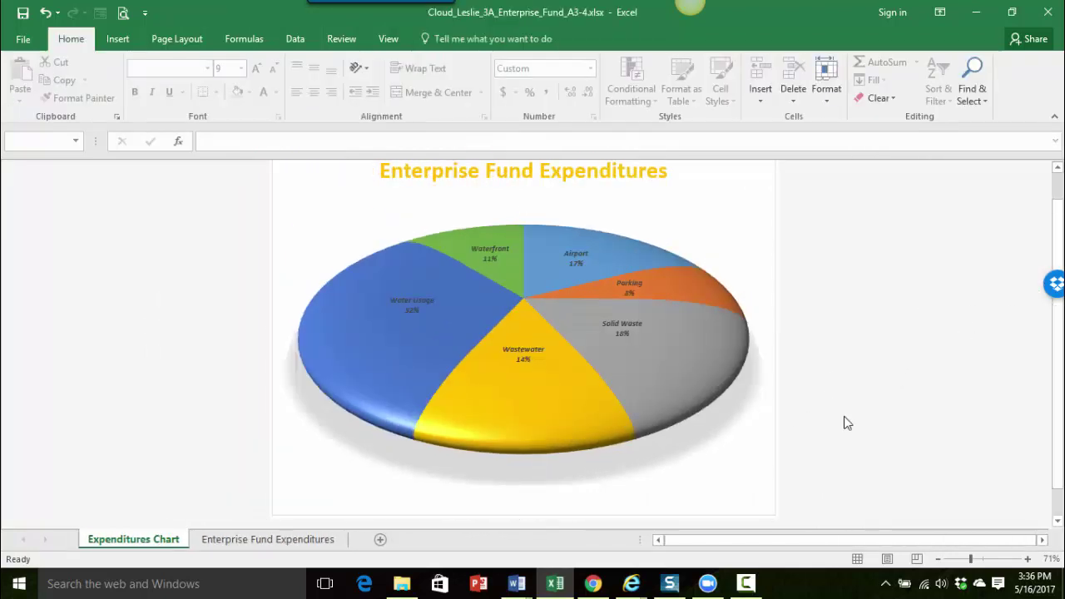